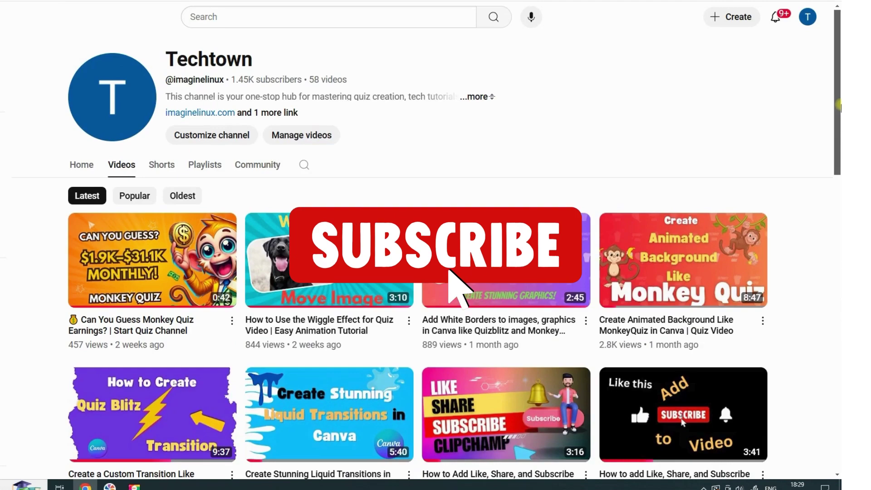
drag(838, 106, 822, 151)
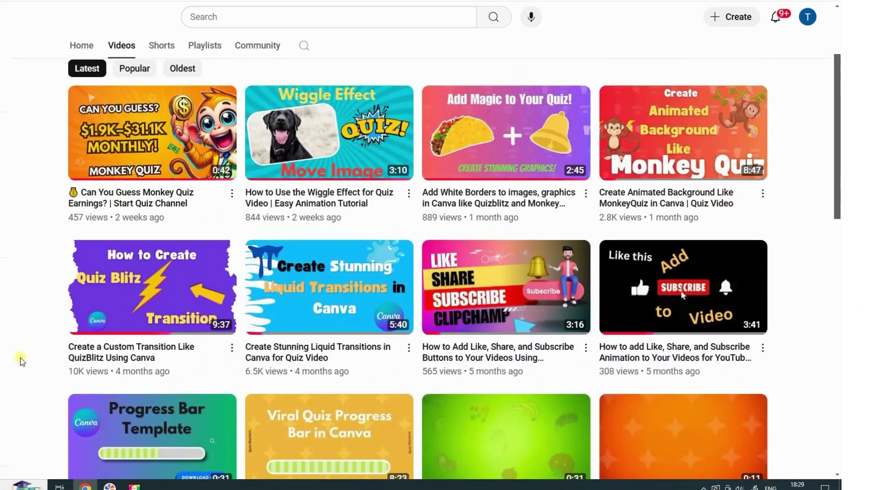
scroll(833, 229, down, 7)
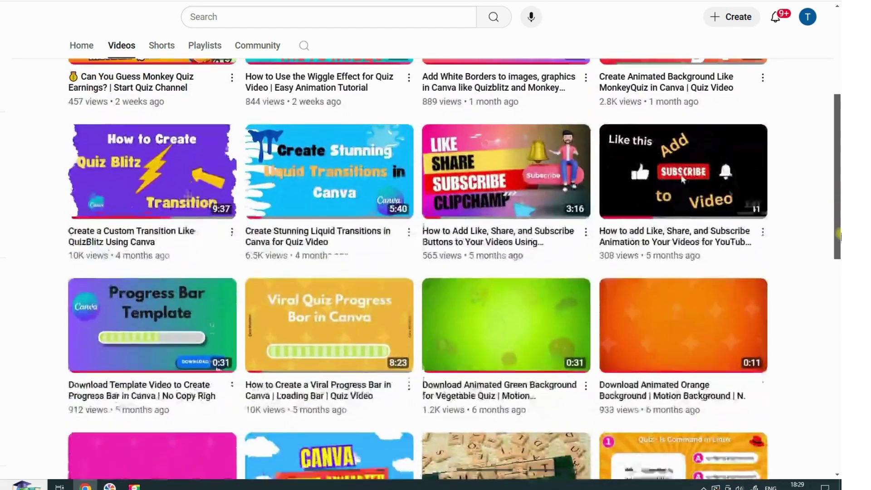
scroll(839, 315, down, 1)
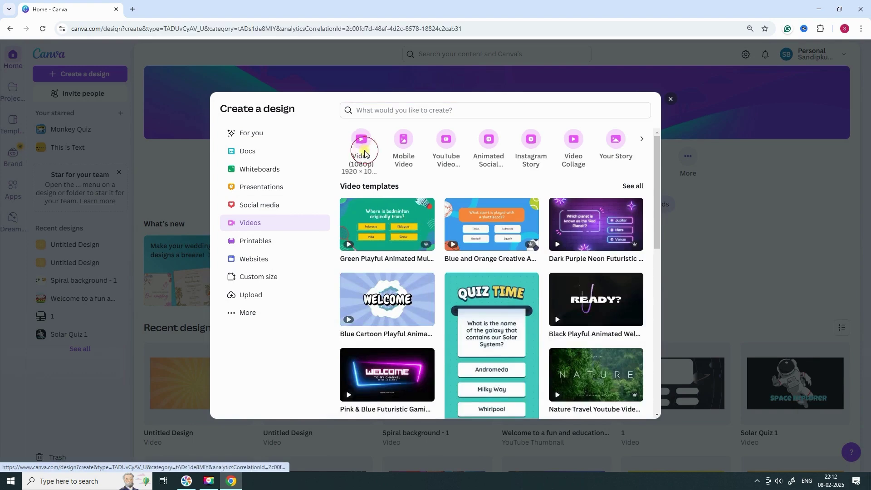
Create a new 1080p video design and fill its background with the yellow-orange gradient
click(363, 153)
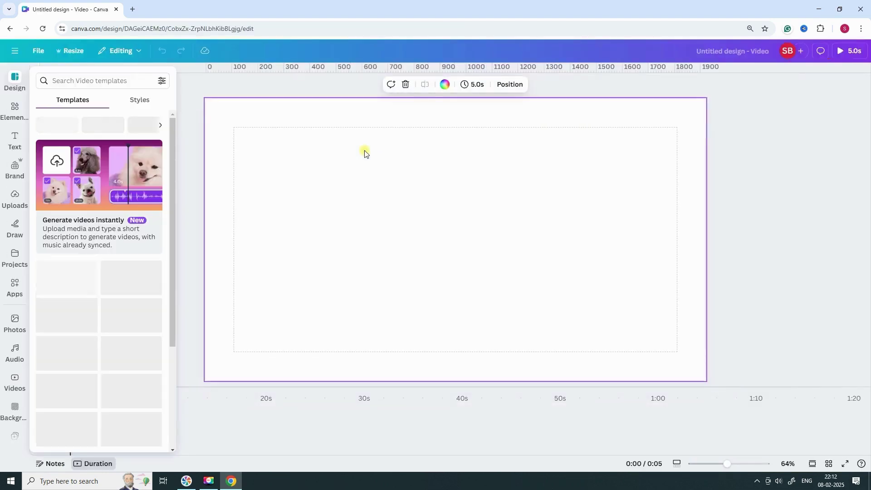
click(10, 410)
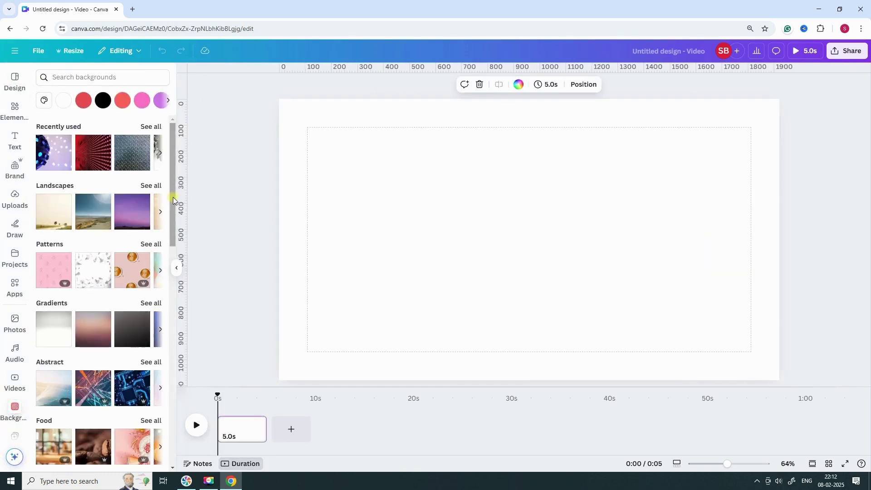
click(42, 101)
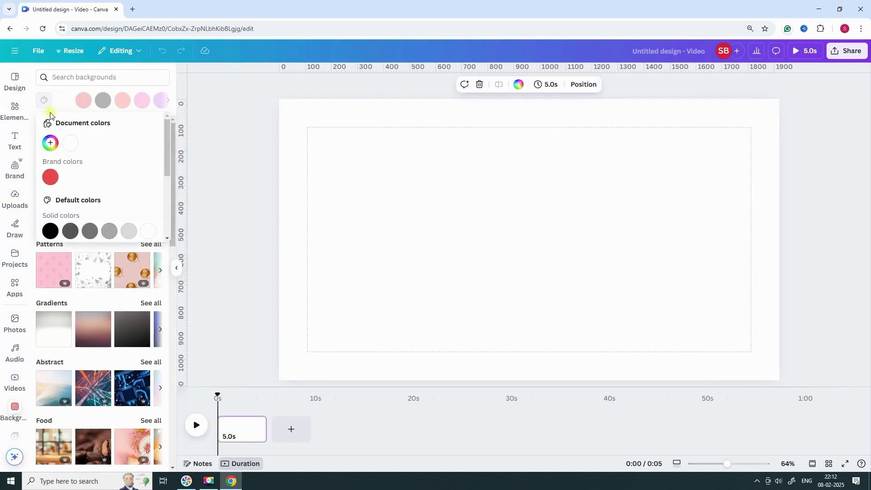
scroll(131, 144, down, 5)
click(110, 229)
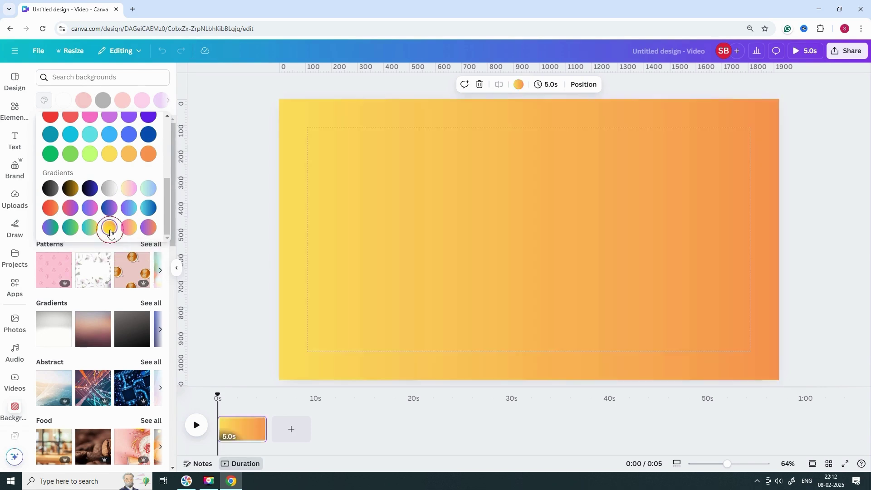
Make the background gradient radial, yellow at the centre fading to orange
scroll(165, 194, up, 5)
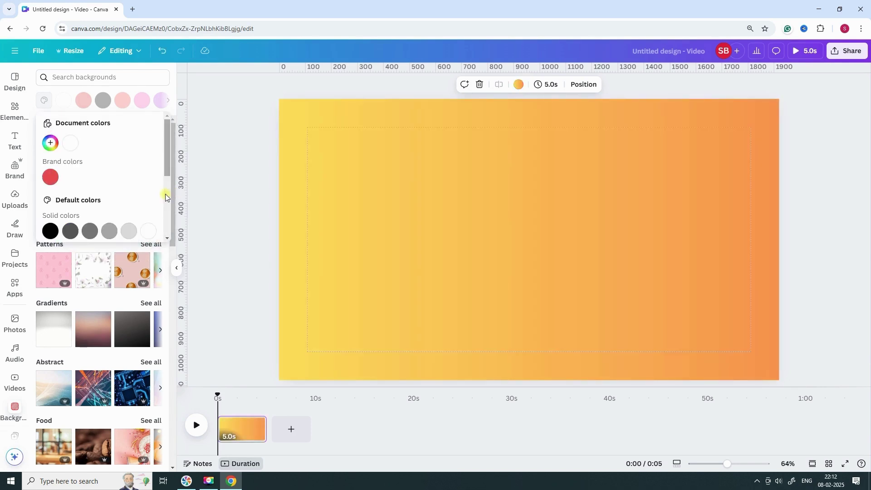
click(51, 145)
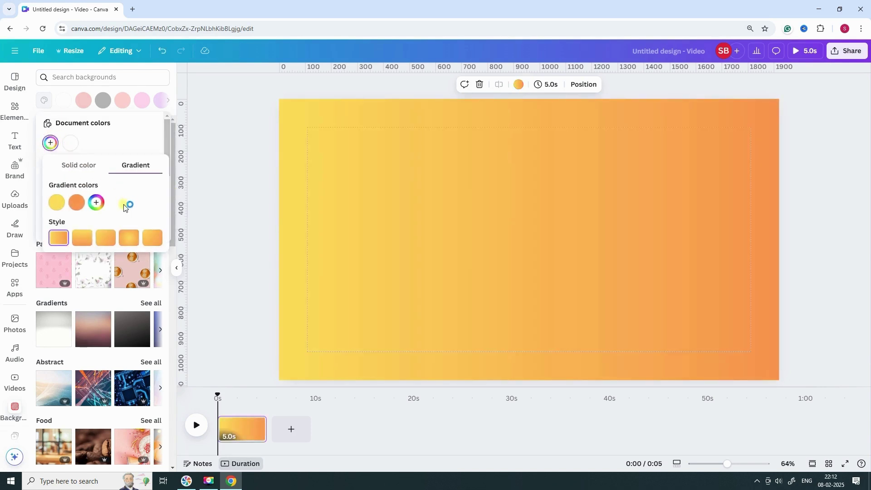
click(125, 246)
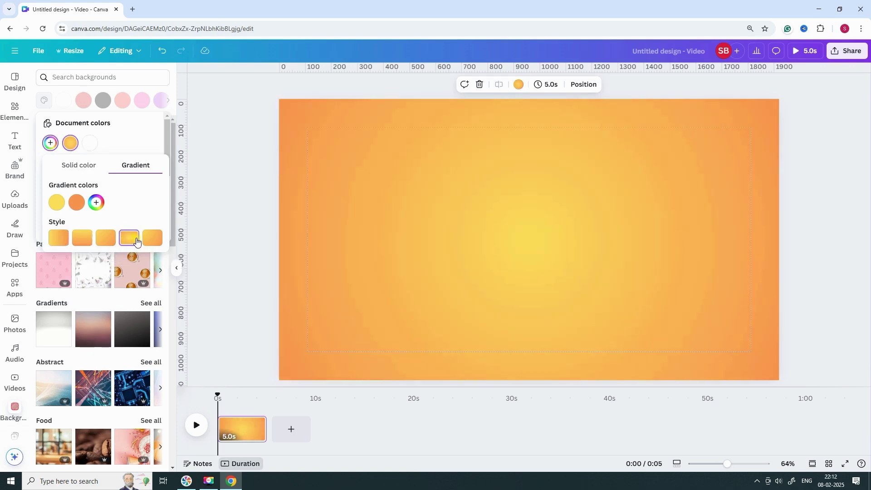
click(151, 239)
click(133, 240)
Search Elements for 'spiral' and add the purple sunburst spiral graphic to the page
click(197, 145)
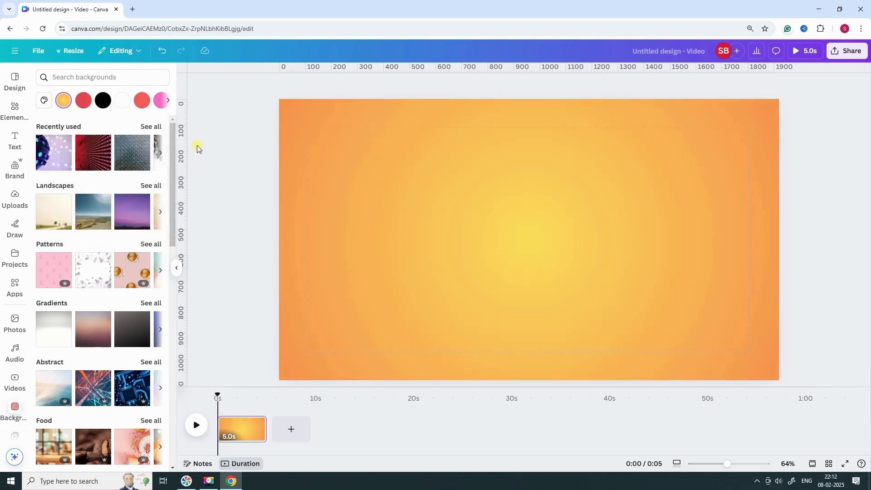
click(15, 109)
click(53, 76)
text(sp)
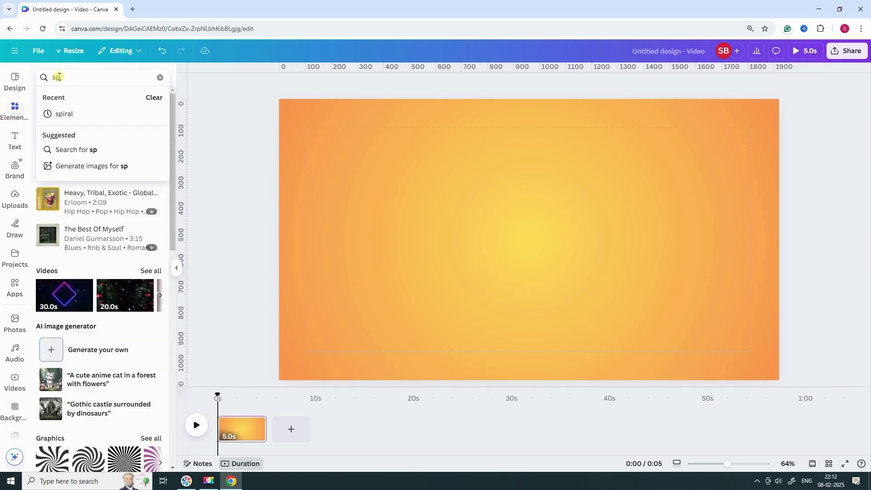
text(iral)
key(Return)
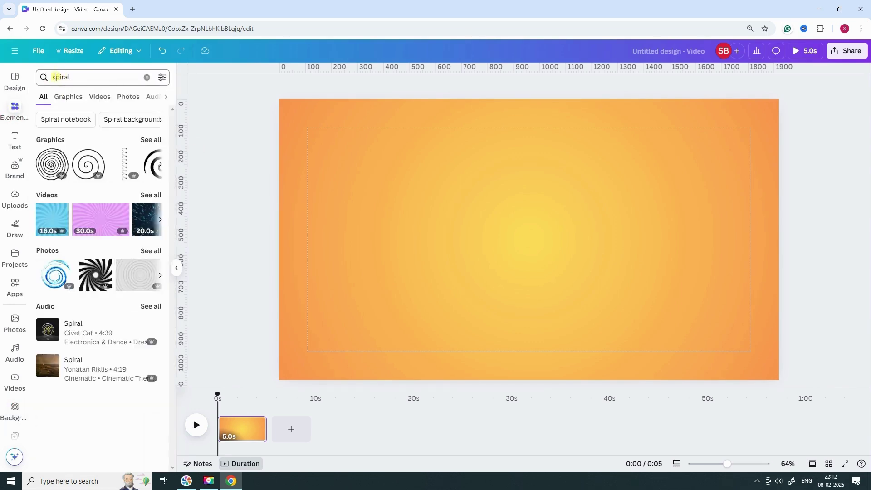
click(151, 141)
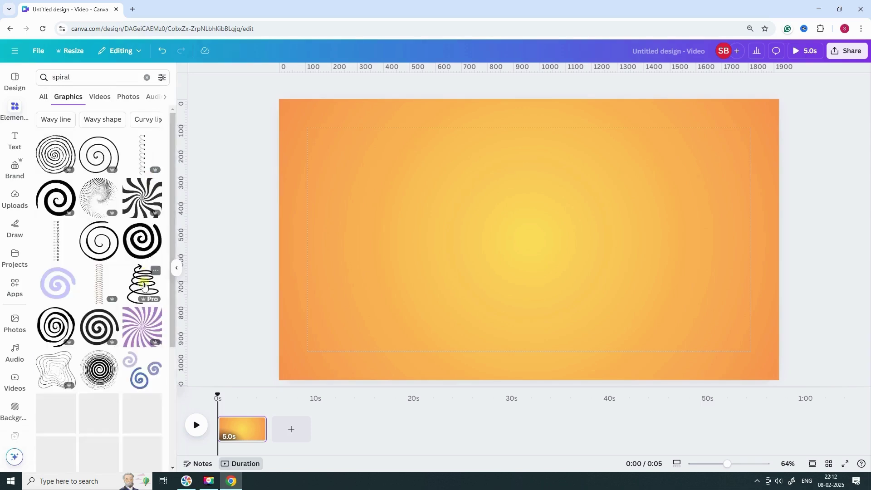
click(141, 335)
Enlarge and reposition the spiral so it covers the whole page, centred mid-page
drag(539, 253, 274, 113)
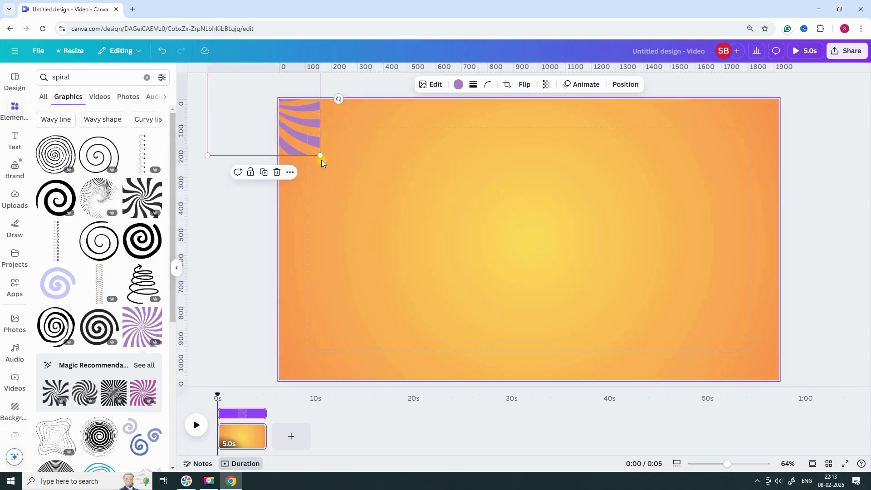
drag(320, 155, 776, 458)
drag(535, 314, 437, 39)
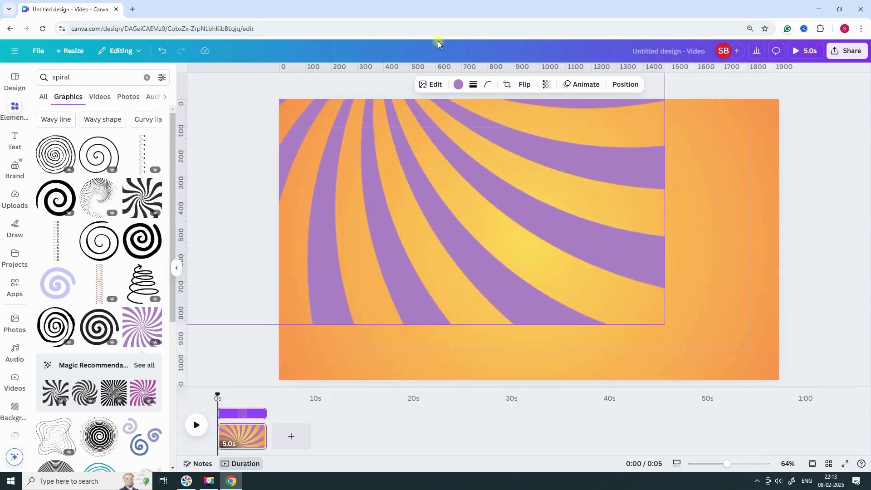
drag(661, 322, 755, 438)
drag(515, 291, 536, 330)
drag(531, 260, 529, 250)
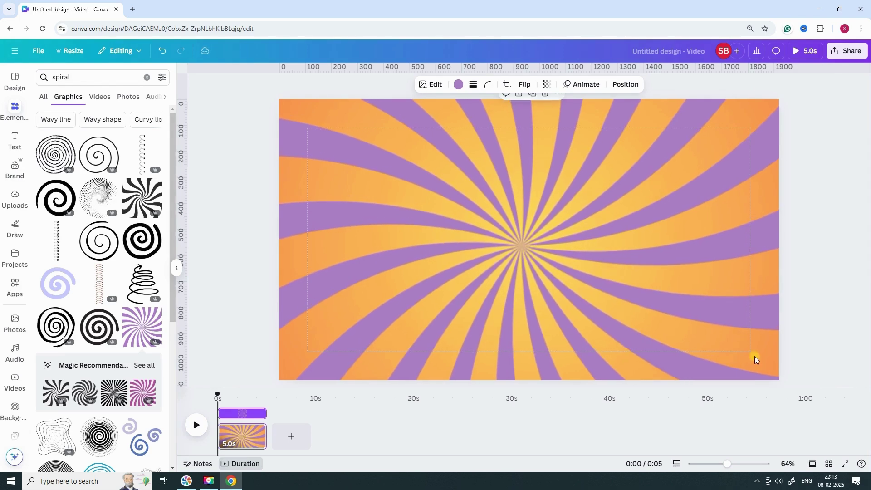
Apply a custom Duotone to the spiral with both Shadows and Highlights set to white #FFFFFF
click(434, 86)
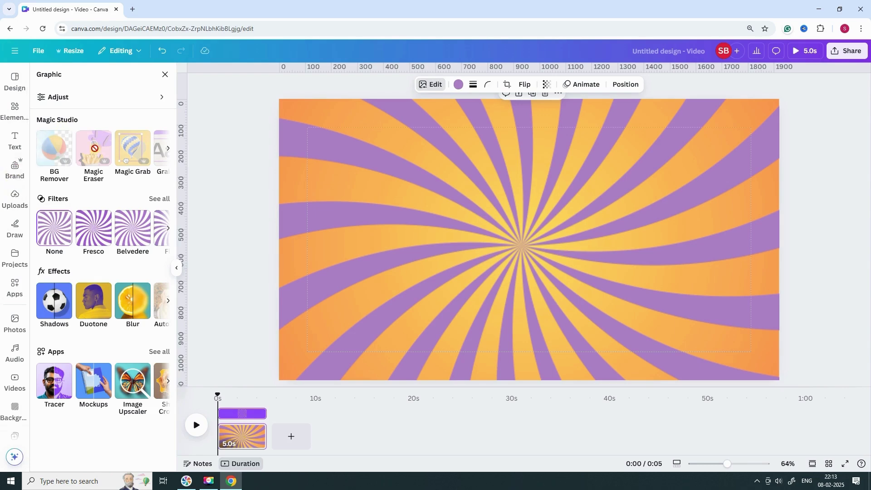
click(89, 325)
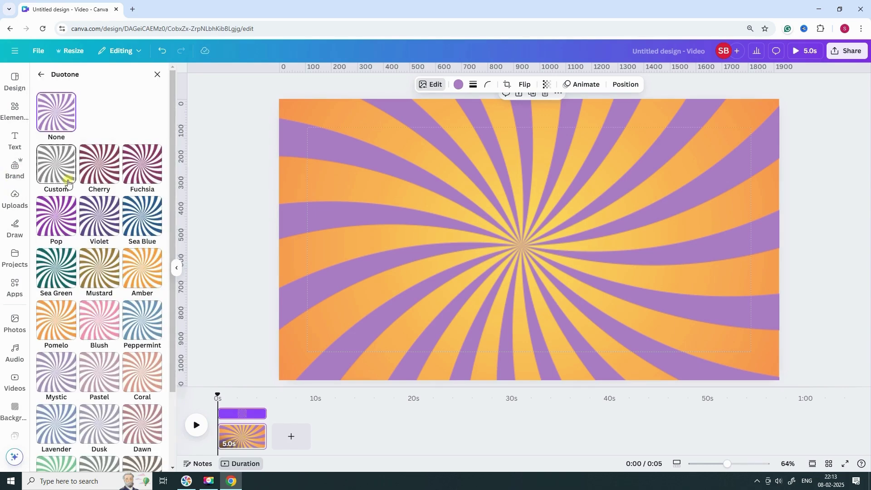
click(68, 184)
click(154, 227)
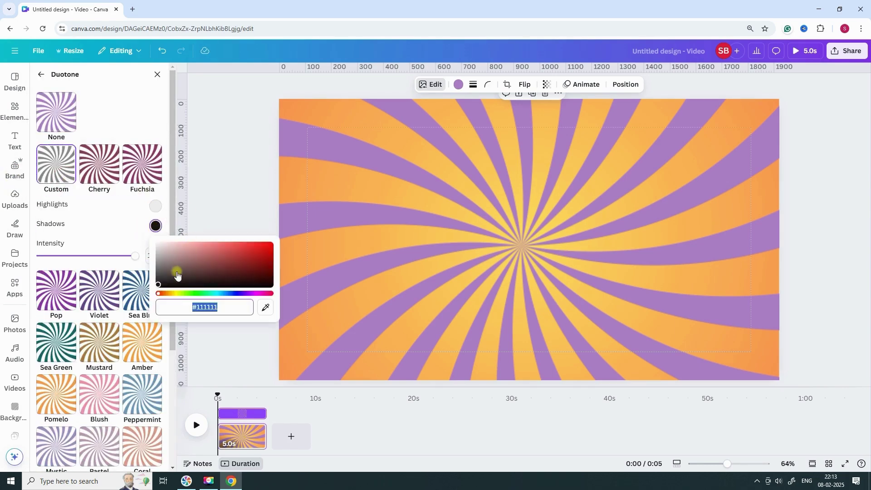
drag(158, 286, 149, 220)
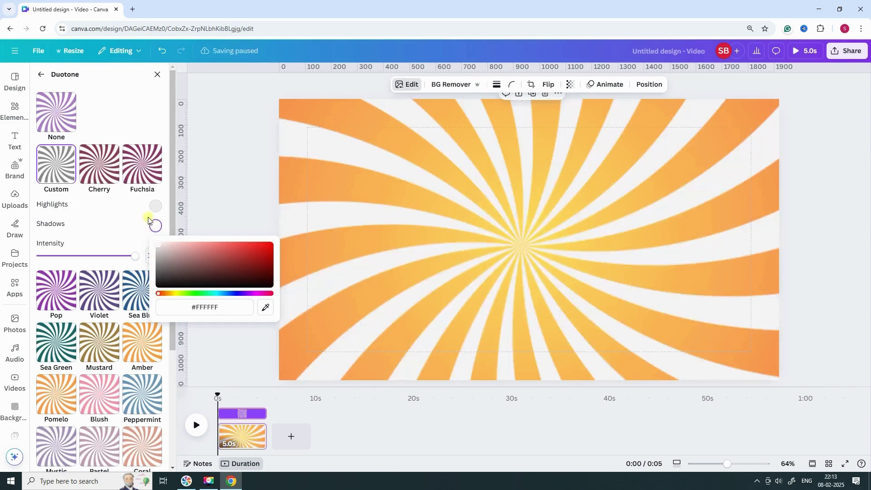
click(153, 206)
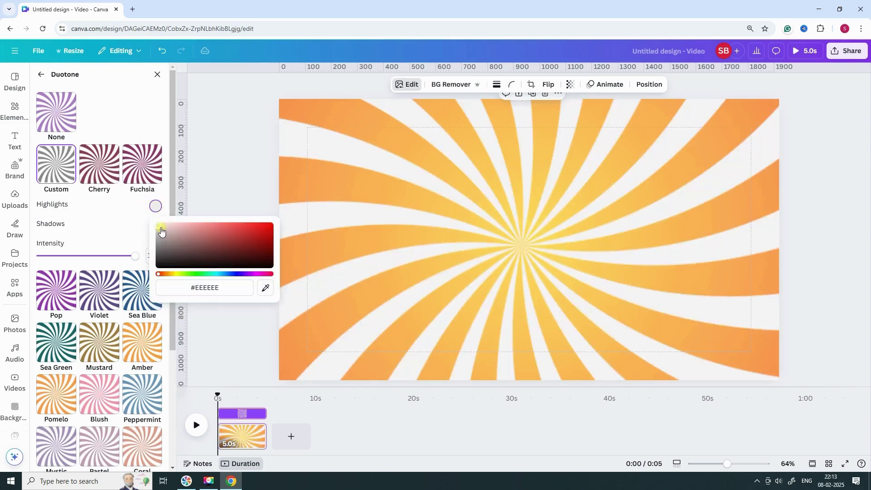
drag(156, 227, 157, 218)
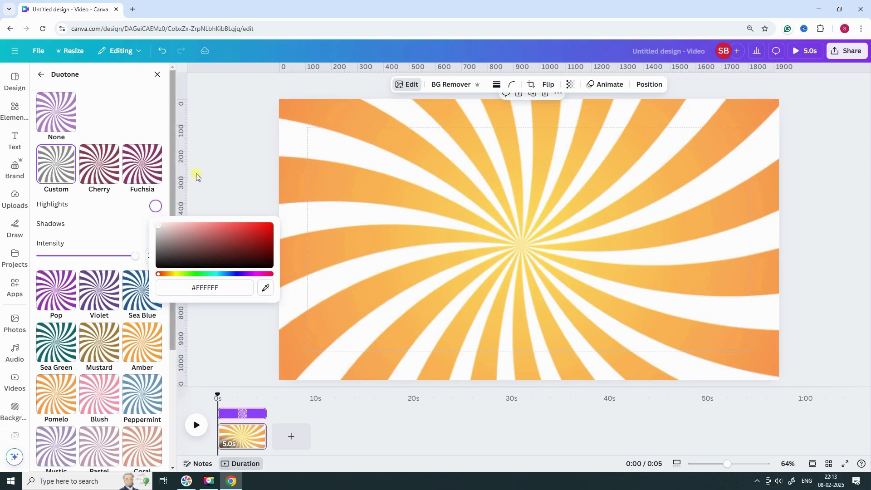
click(209, 168)
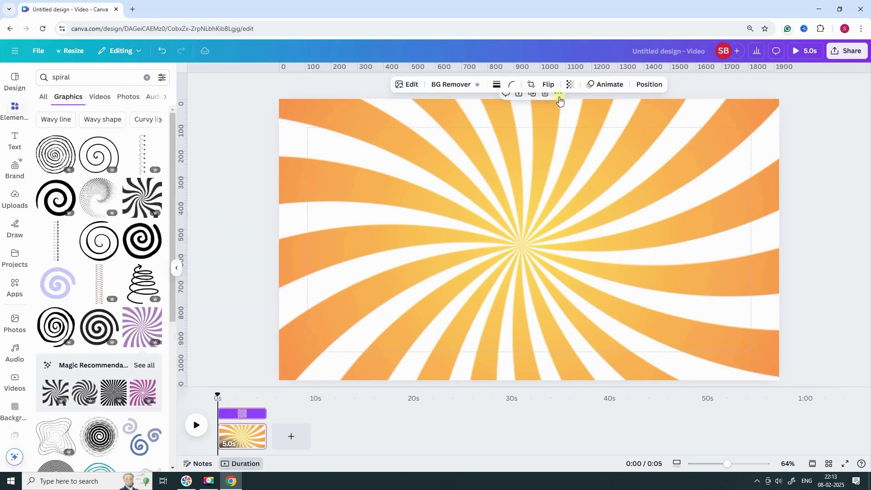
Set the white spiral's transparency to 17 so the orange background shows through
click(541, 119)
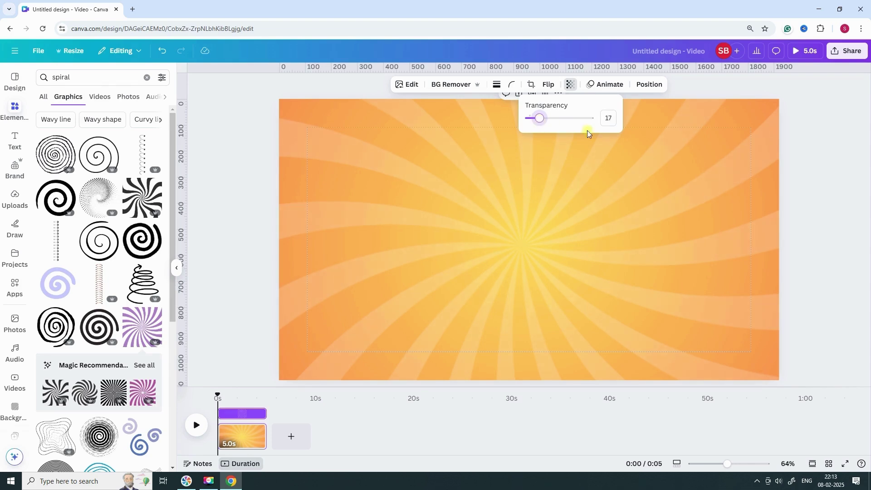
click(721, 95)
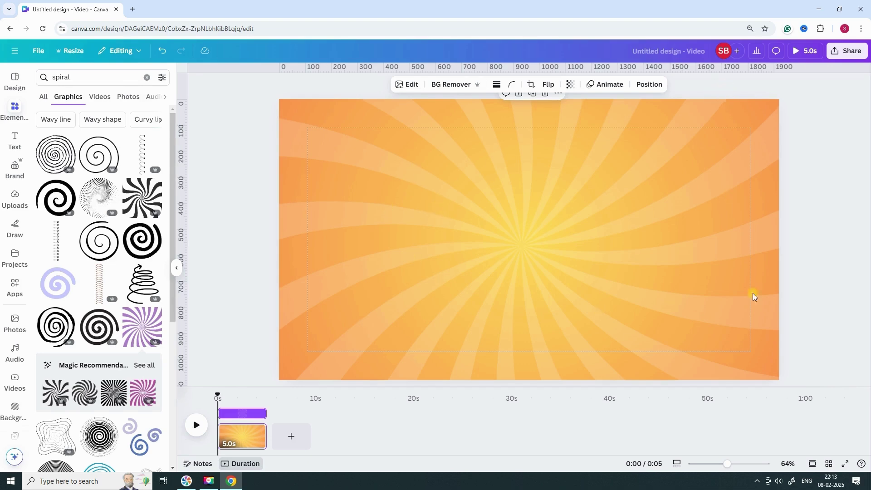
Add the Rotate add-on animation to the spiral and lower its speed slightly
click(607, 87)
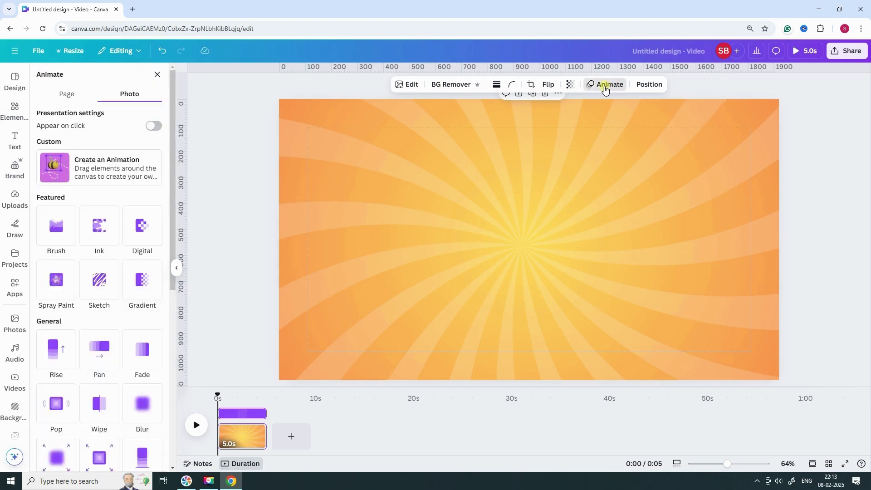
drag(170, 200, 148, 403)
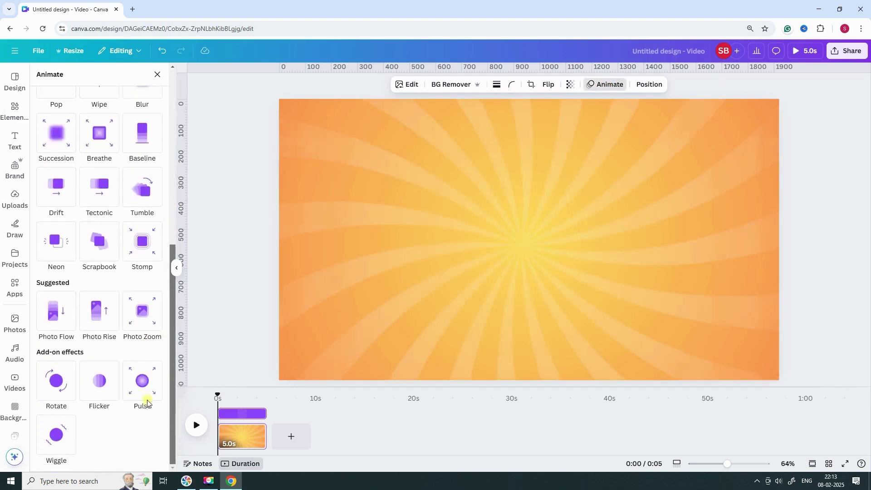
click(55, 380)
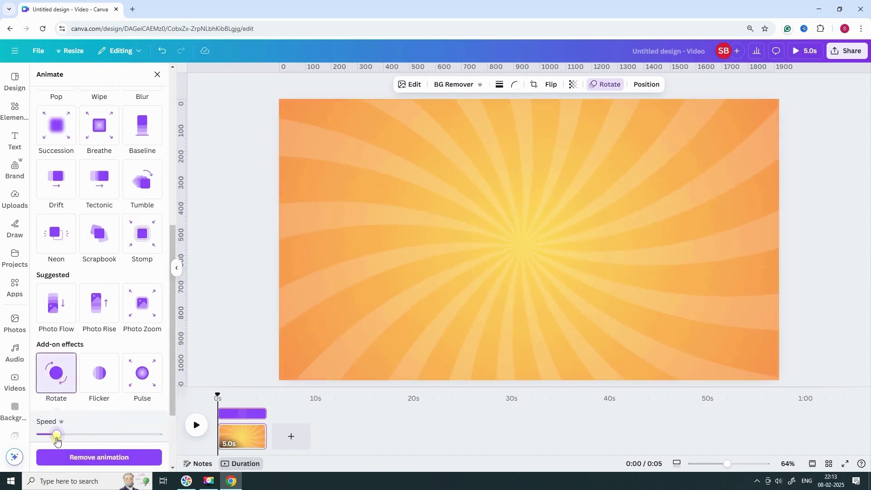
drag(57, 439, 53, 438)
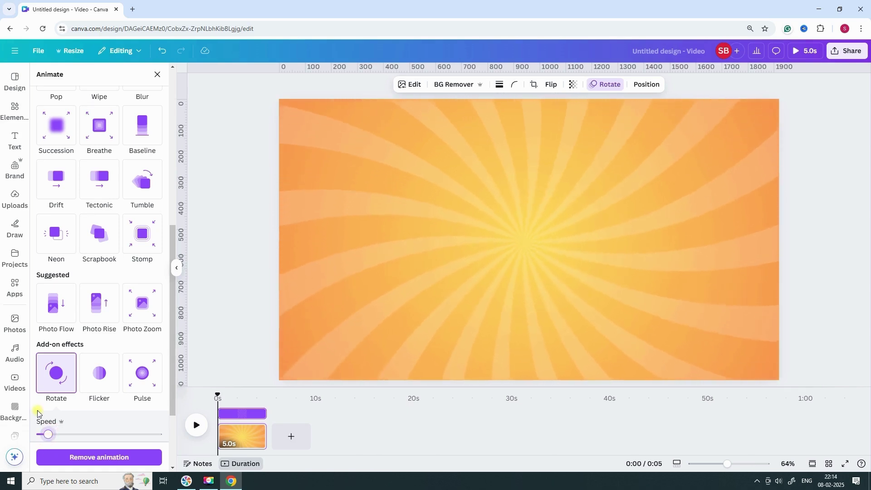
Duplicate the page twice to make a three-page design
click(226, 282)
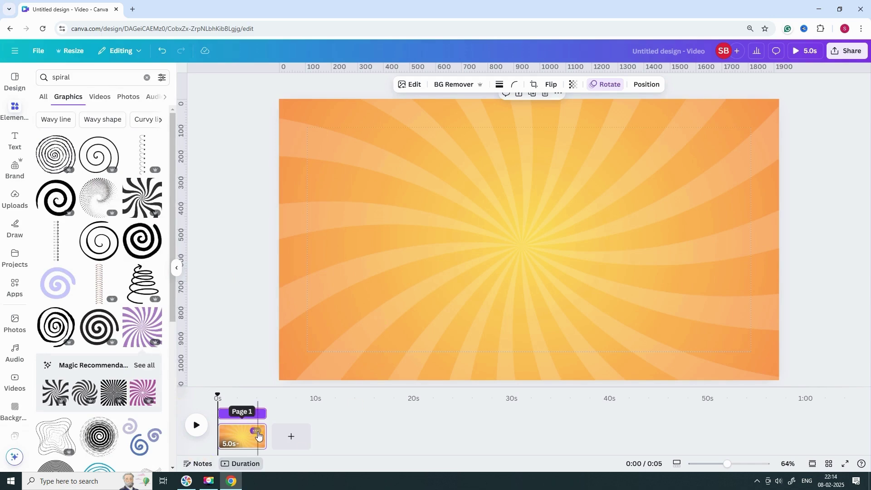
click(257, 430)
click(279, 278)
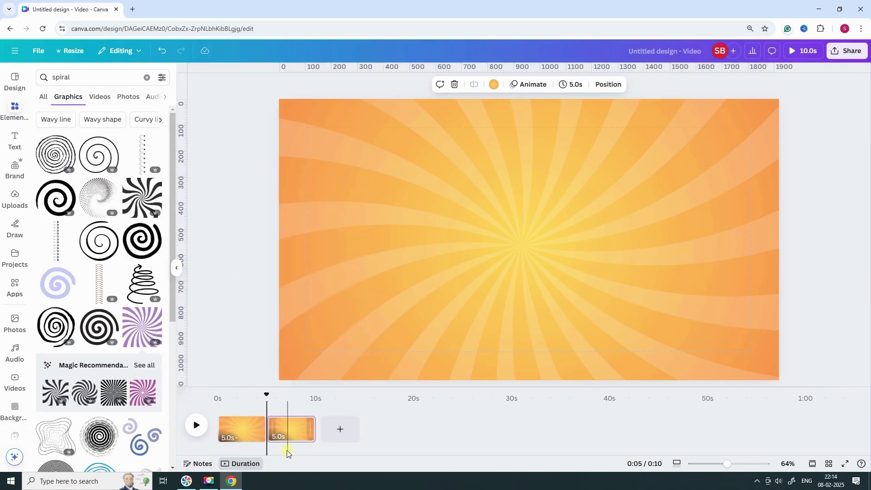
click(302, 425)
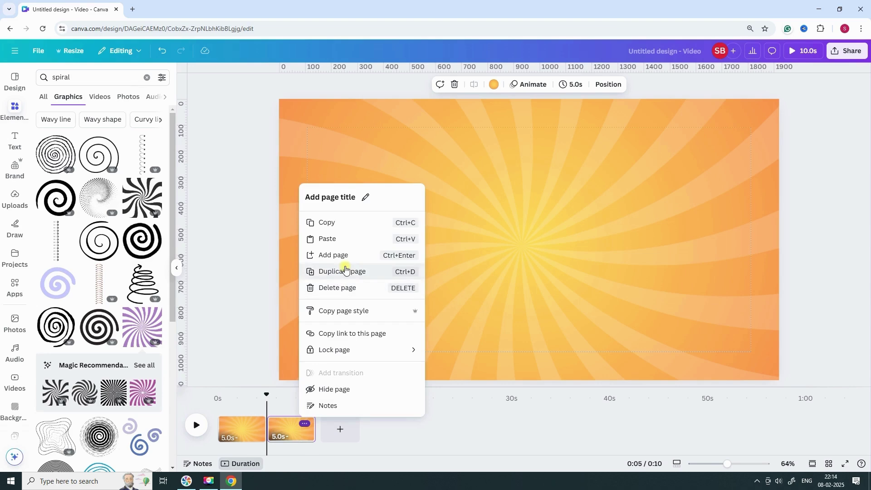
click(346, 270)
Give page 2 the red-orange gradient background
click(291, 436)
click(14, 408)
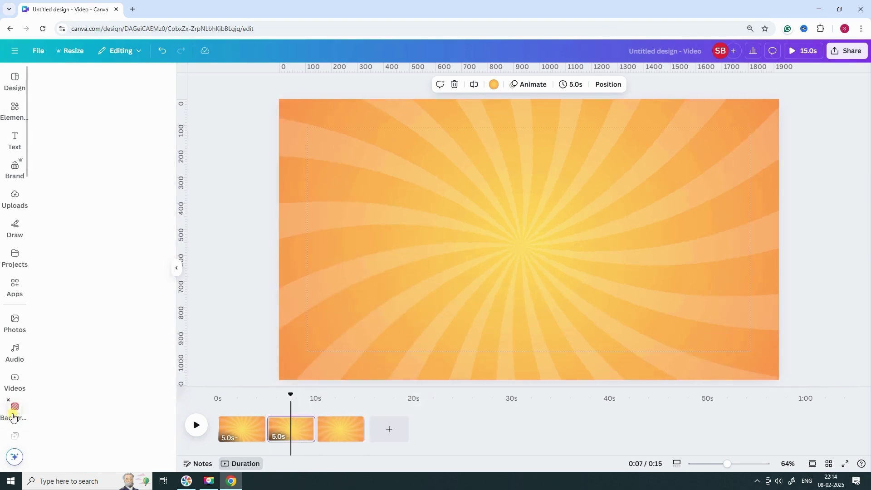
click(44, 100)
scroll(118, 209, down, 1)
click(50, 214)
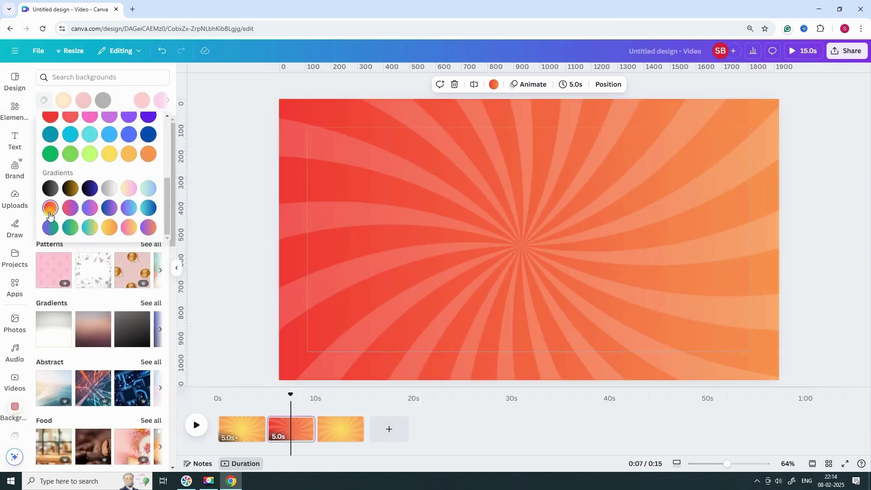
Give page 3 the blue gradient background and preview the video full screen
click(339, 428)
click(44, 100)
scroll(141, 196, down, 3)
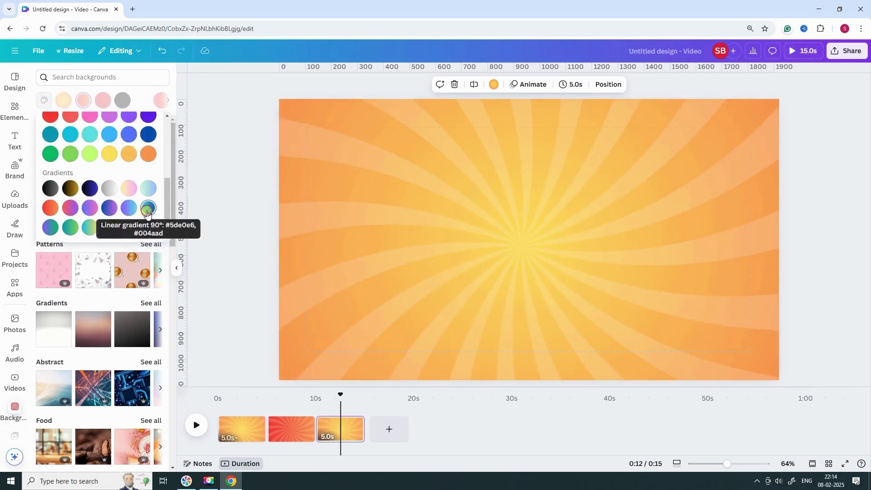
click(147, 209)
click(844, 463)
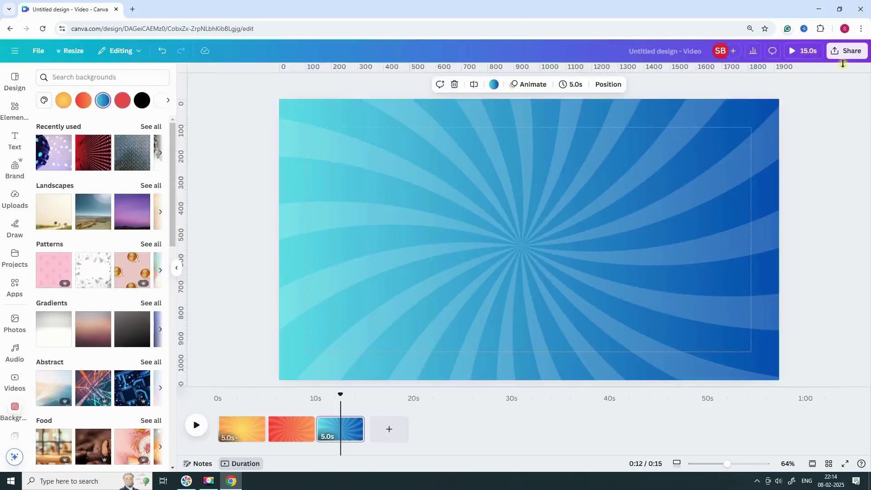
Download all three pages as a 1080p MP4 video
click(853, 52)
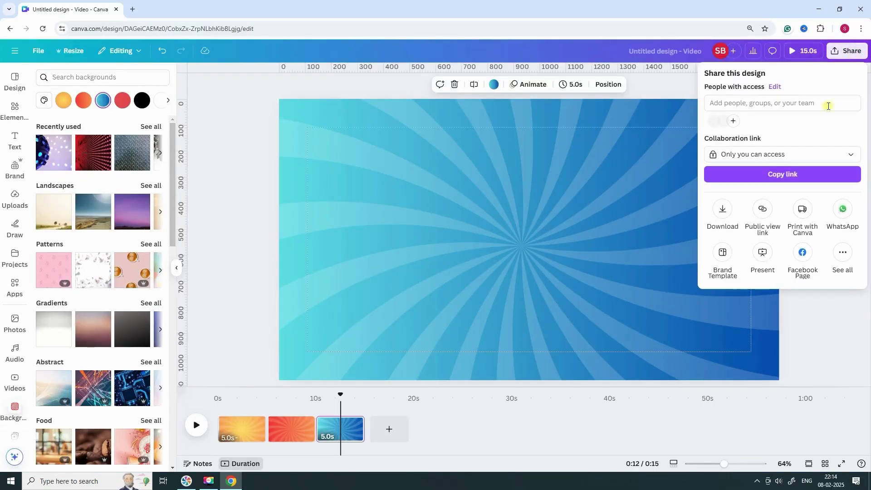
click(726, 216)
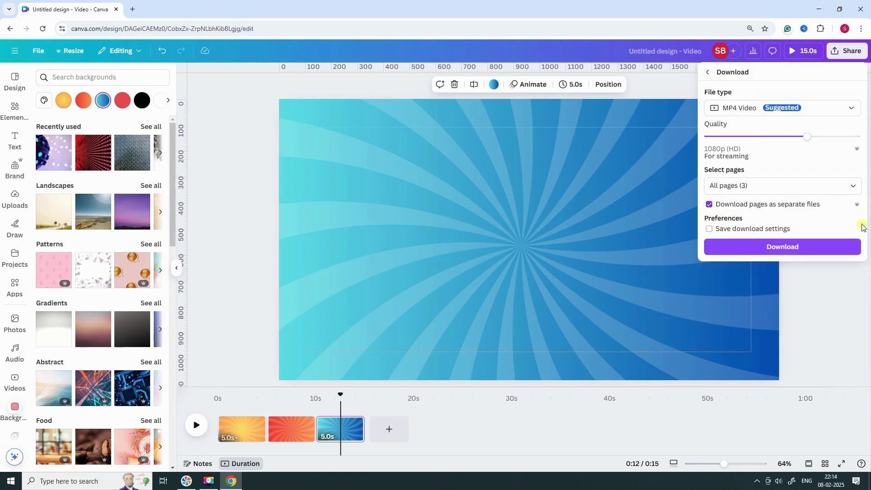
click(796, 251)
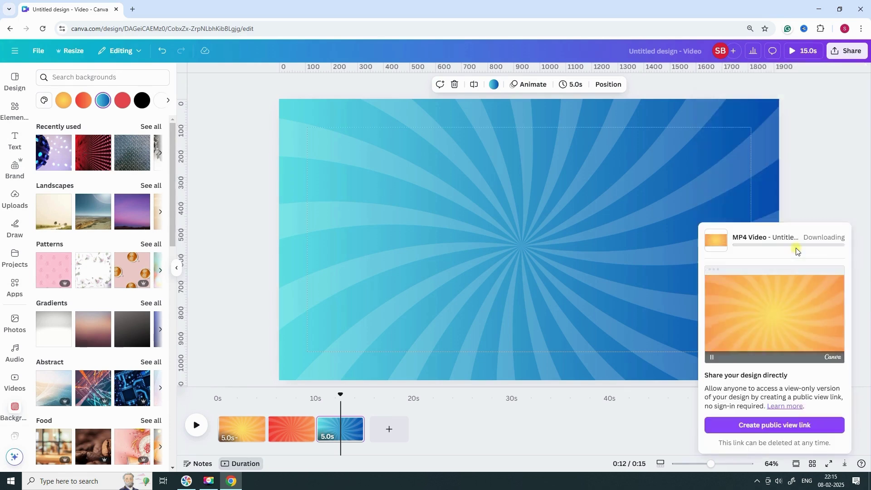